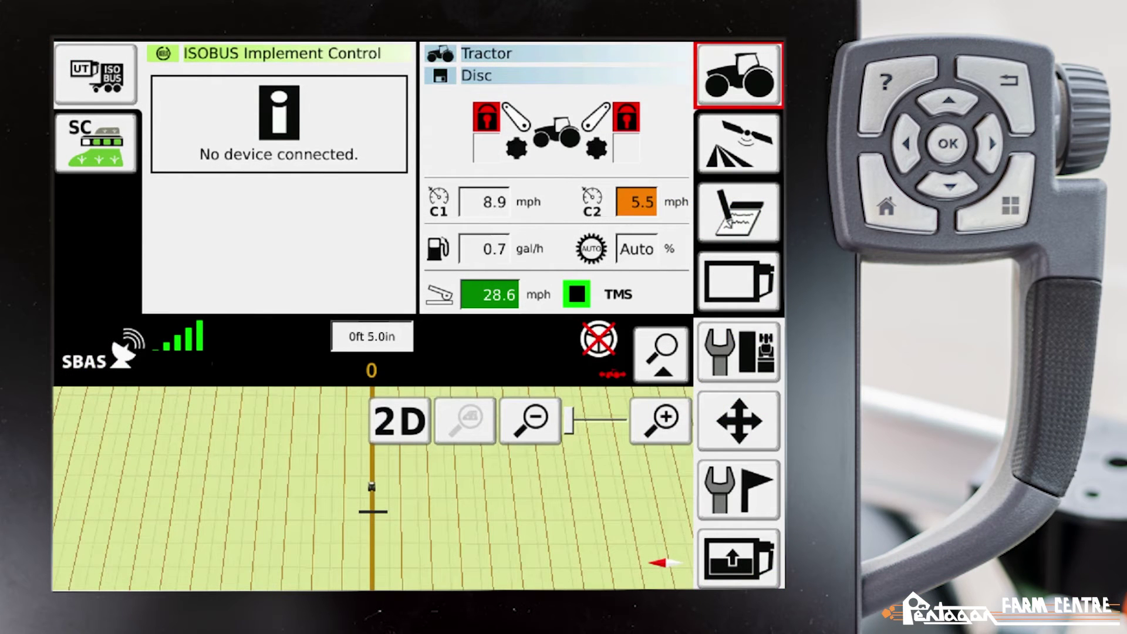
# - Open Field01's field settings from the VarioGuide main menu, page to Obstacles and add a new obstacle
pyautogui.click(738, 143)
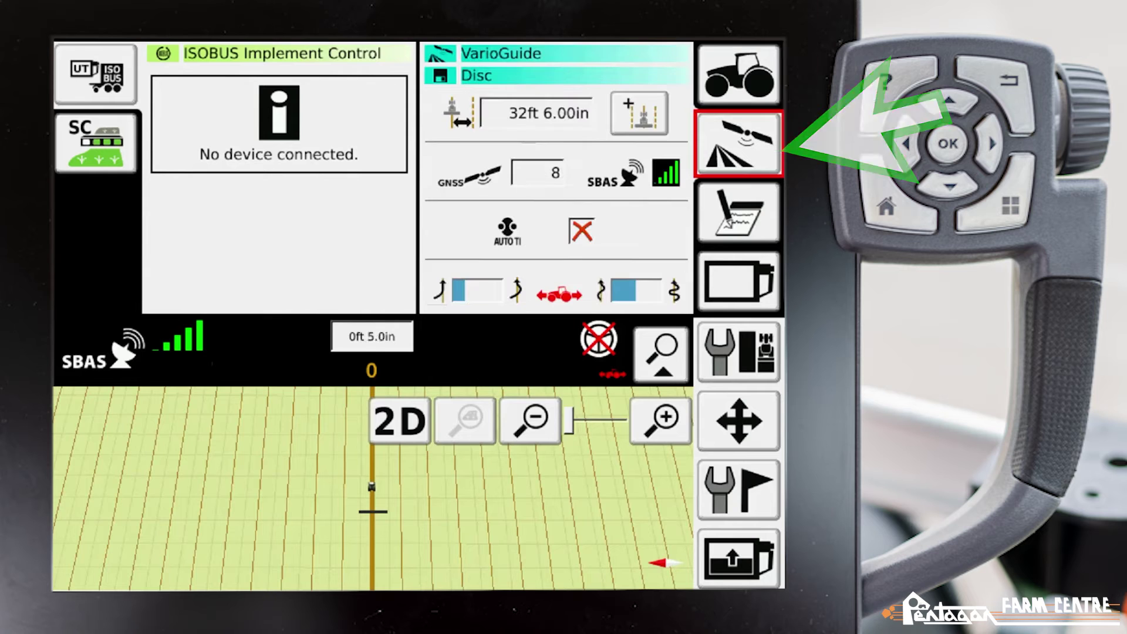
pyautogui.click(739, 144)
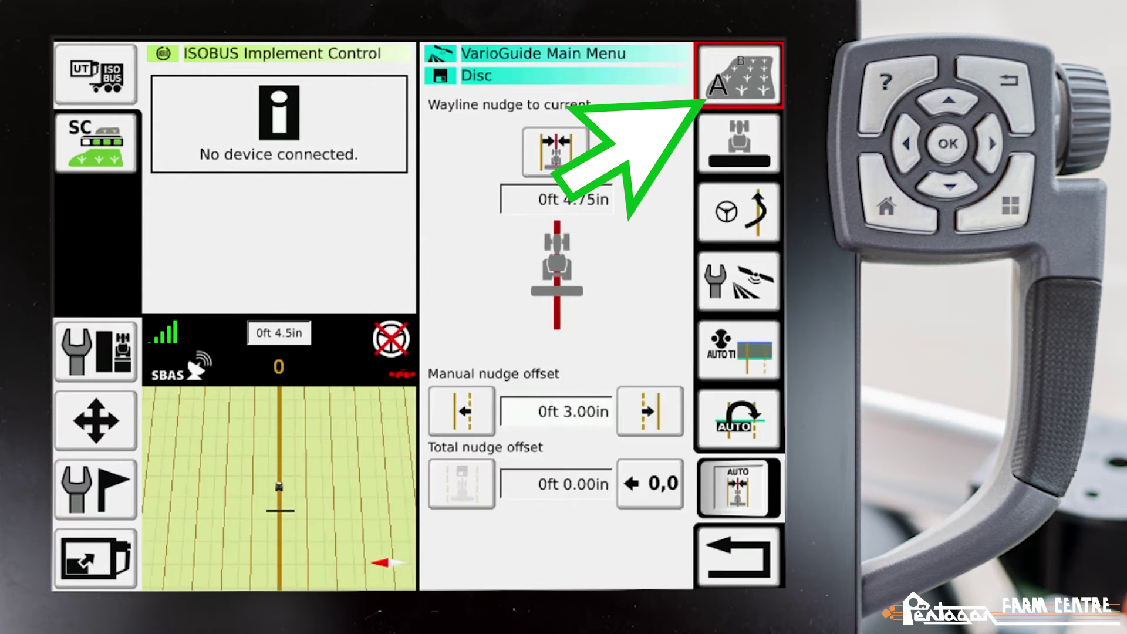
pyautogui.click(738, 75)
pyautogui.press('Down')
pyautogui.press('Down')
pyautogui.press('Down')
pyautogui.press('Down')
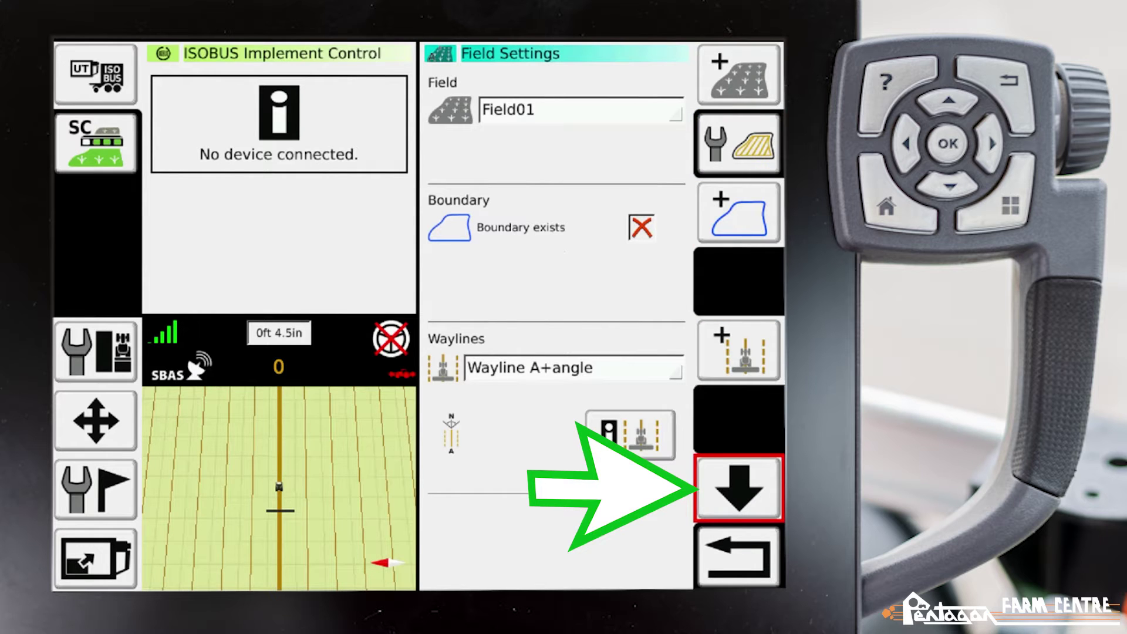
pyautogui.press('Return')
pyautogui.press('Up')
pyautogui.press('Up')
pyautogui.press('Up')
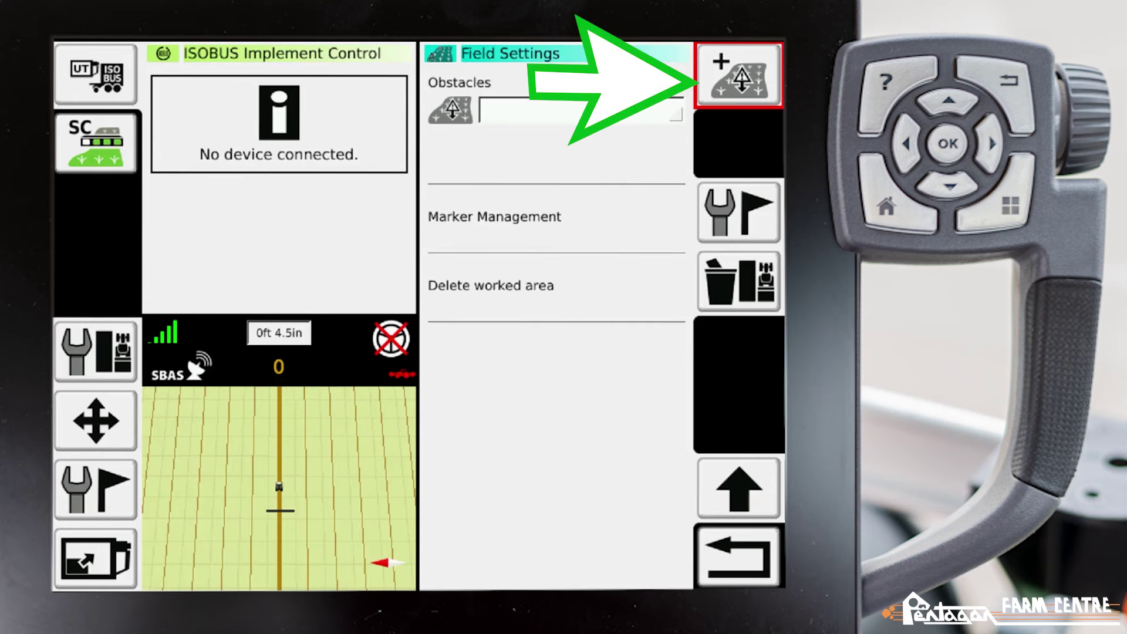
pyautogui.press('Return')
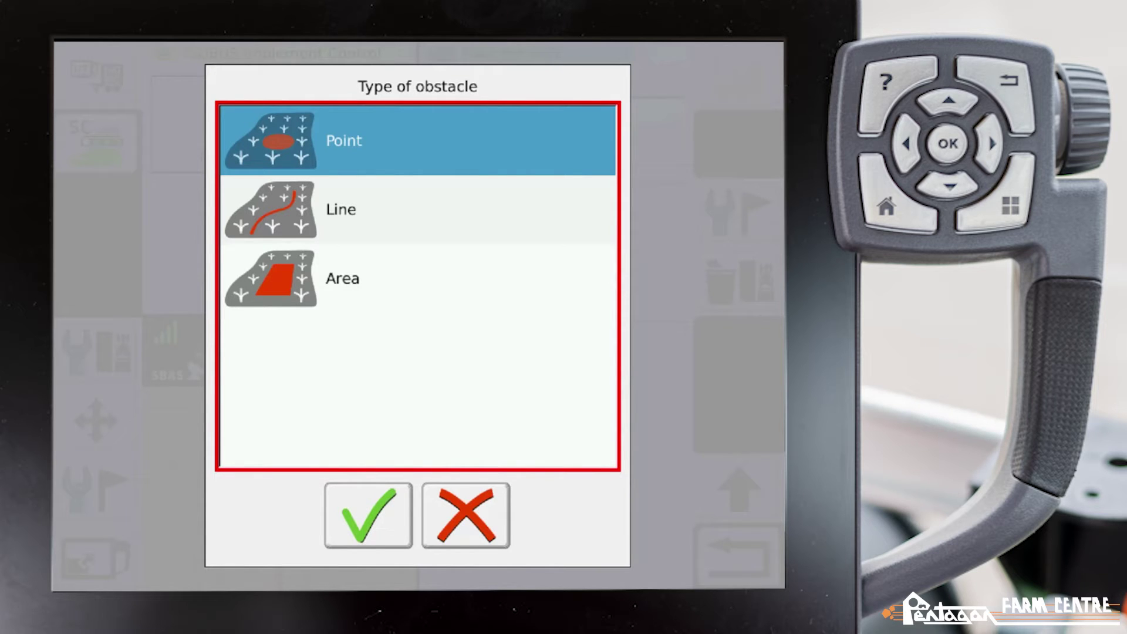
# - Select Area as the obstacle type and choose to create it by Recording
pyautogui.press('Tab')
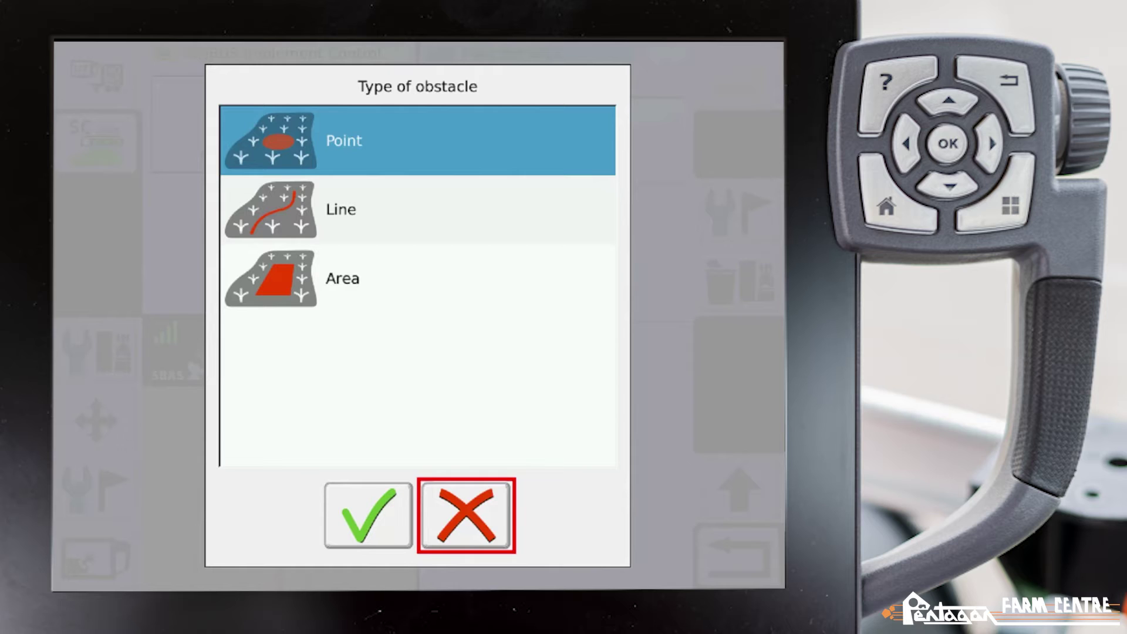
pyautogui.click(418, 209)
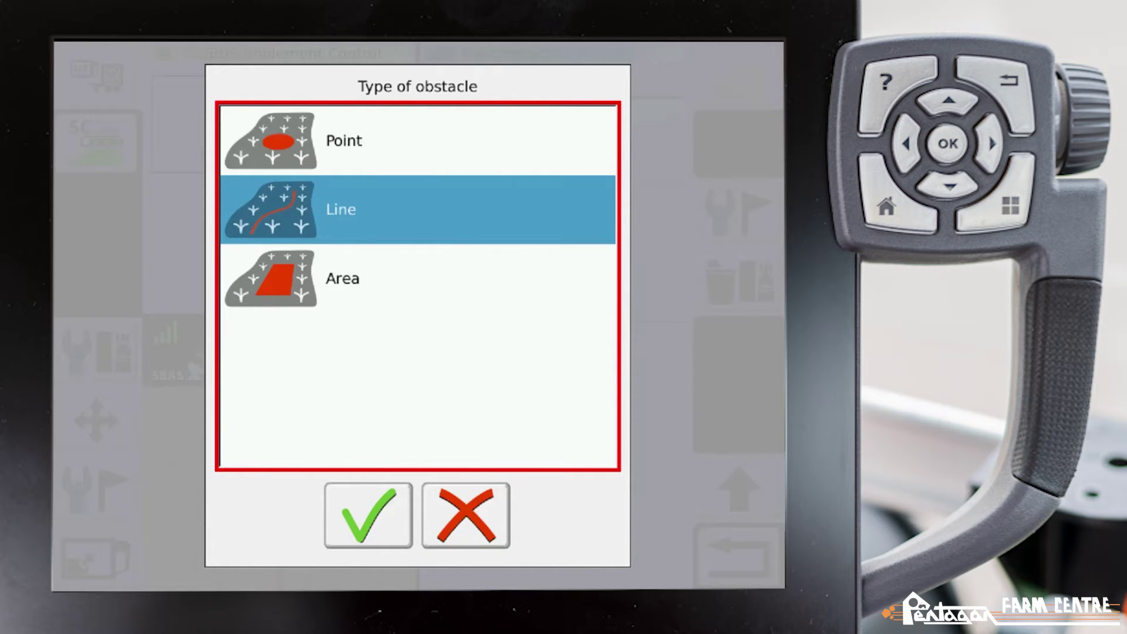
pyautogui.click(417, 278)
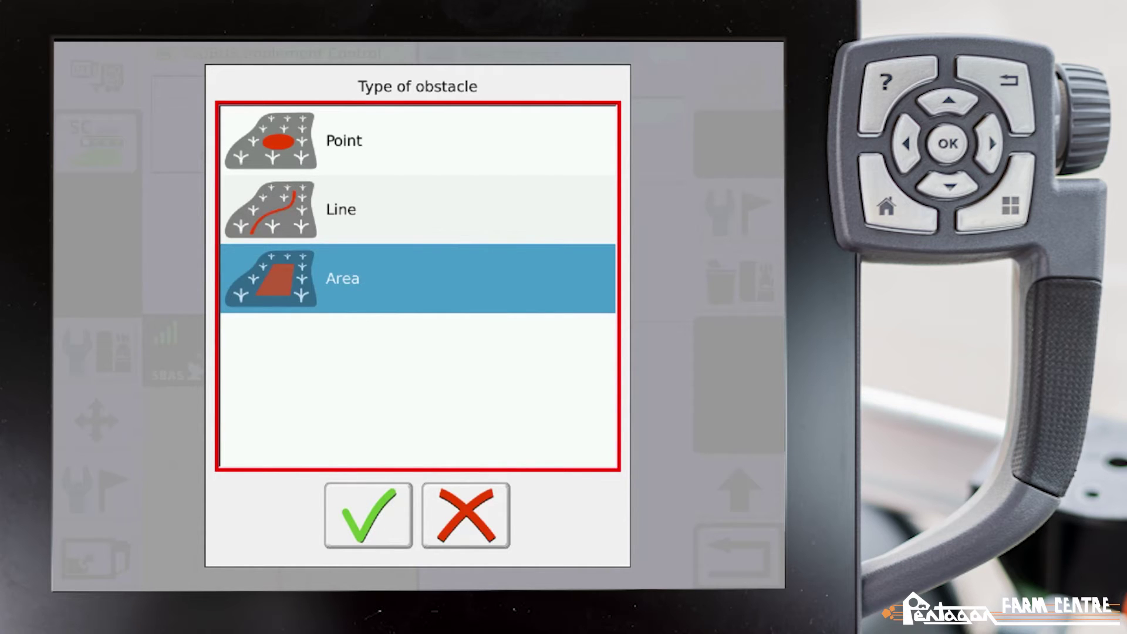
pyautogui.press('Return')
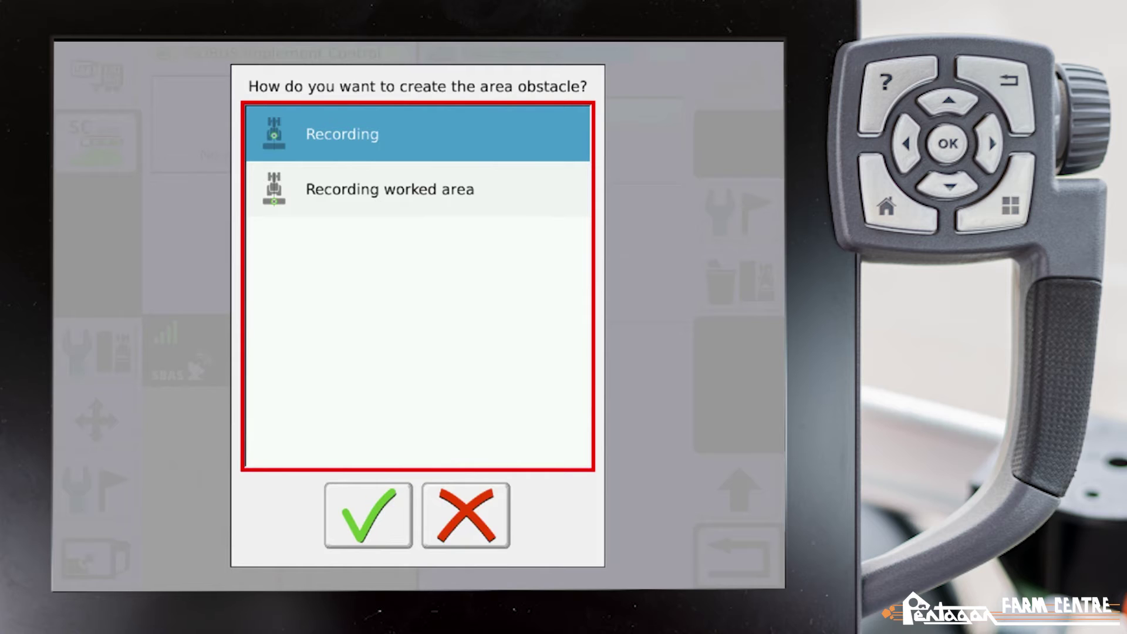
pyautogui.click(368, 515)
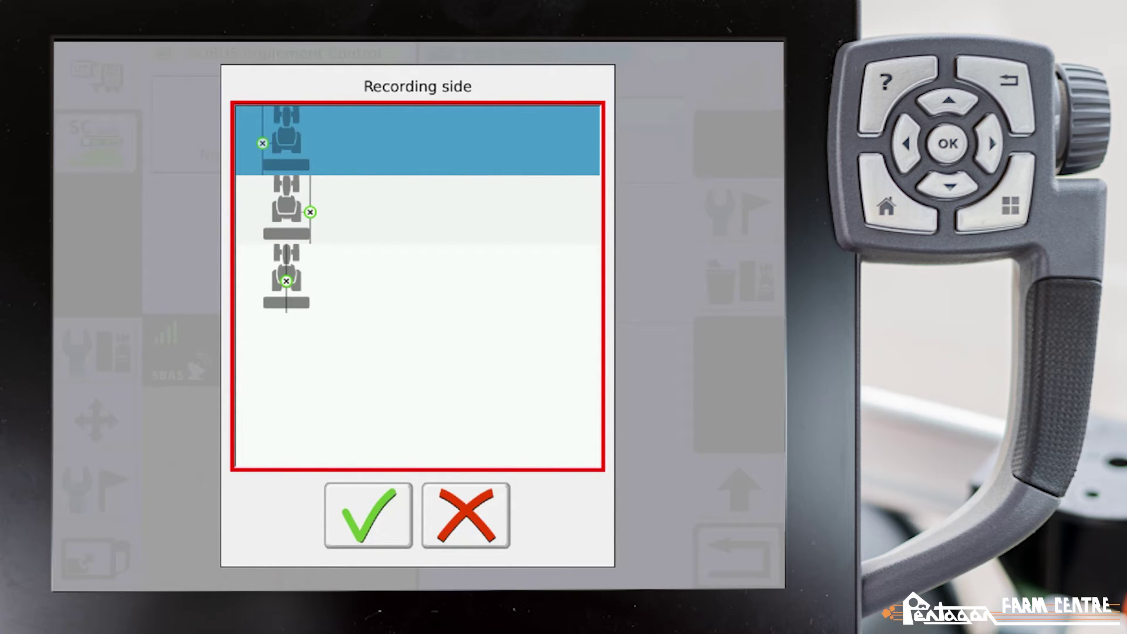
# - Start recording the area obstacle on the left side and enlarge the guidance map to full screen
pyautogui.press('Tab')
pyautogui.press('Return')
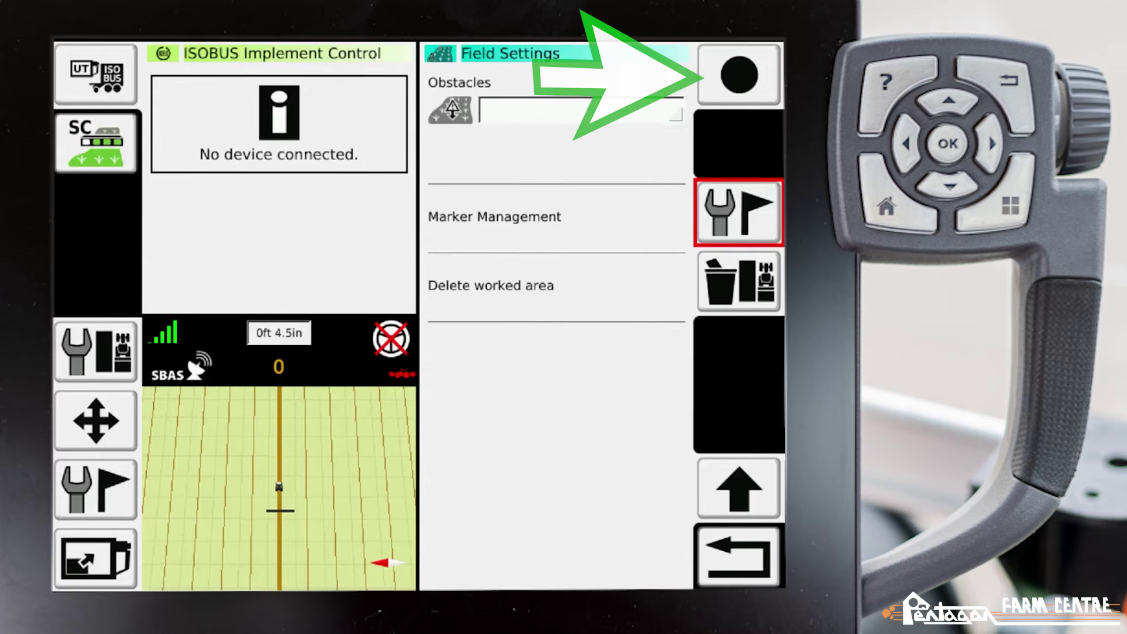
pyautogui.press('Up')
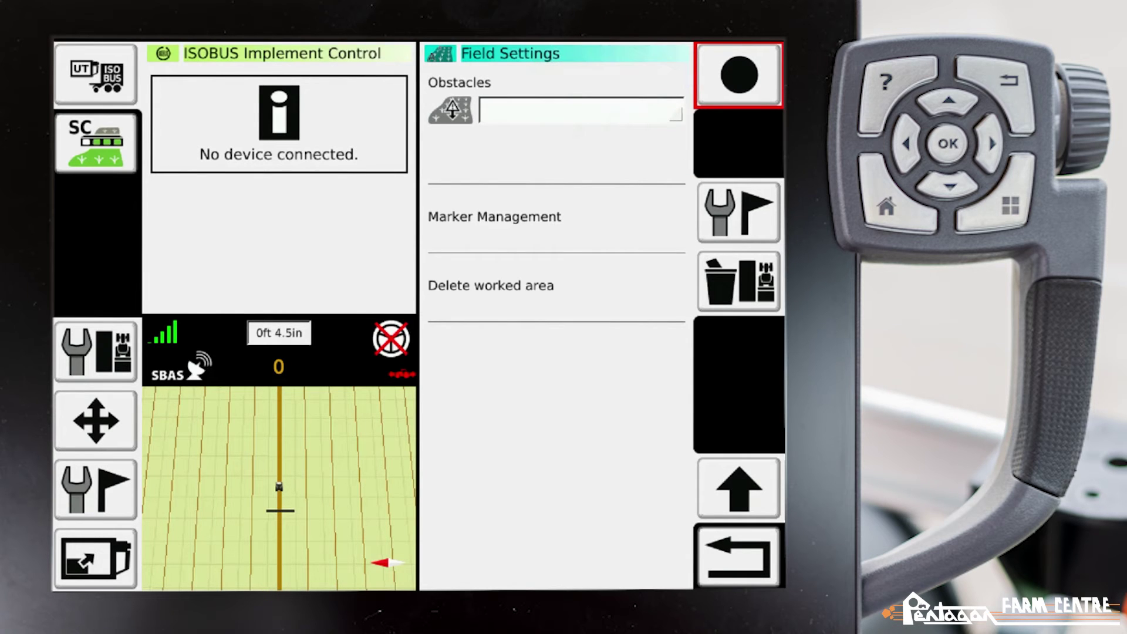
pyautogui.press('Return')
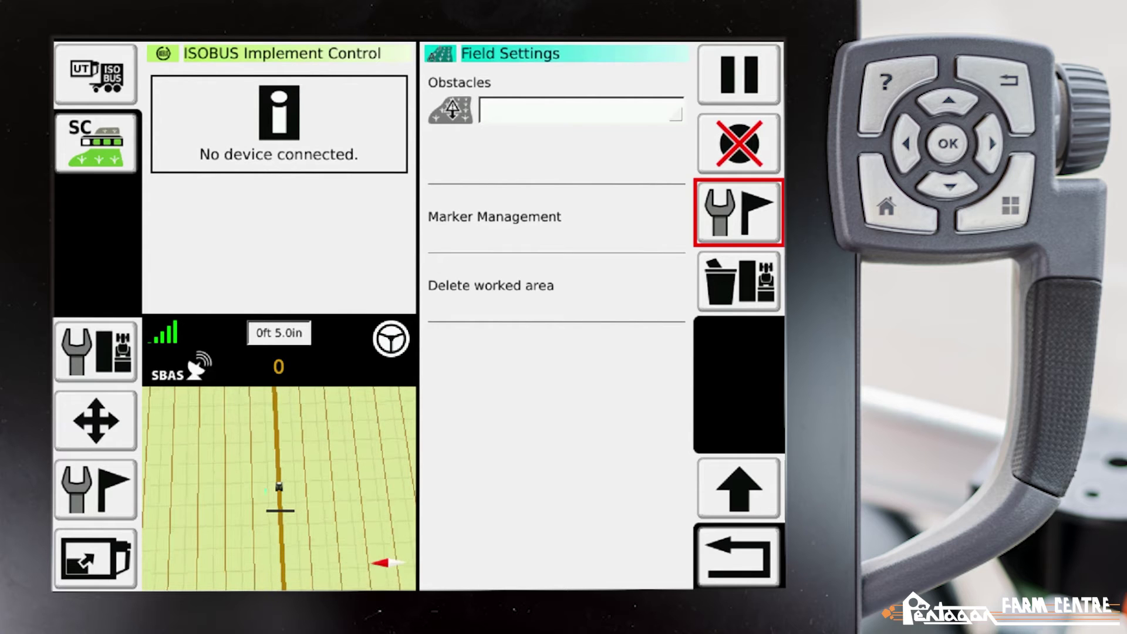
pyautogui.click(95, 558)
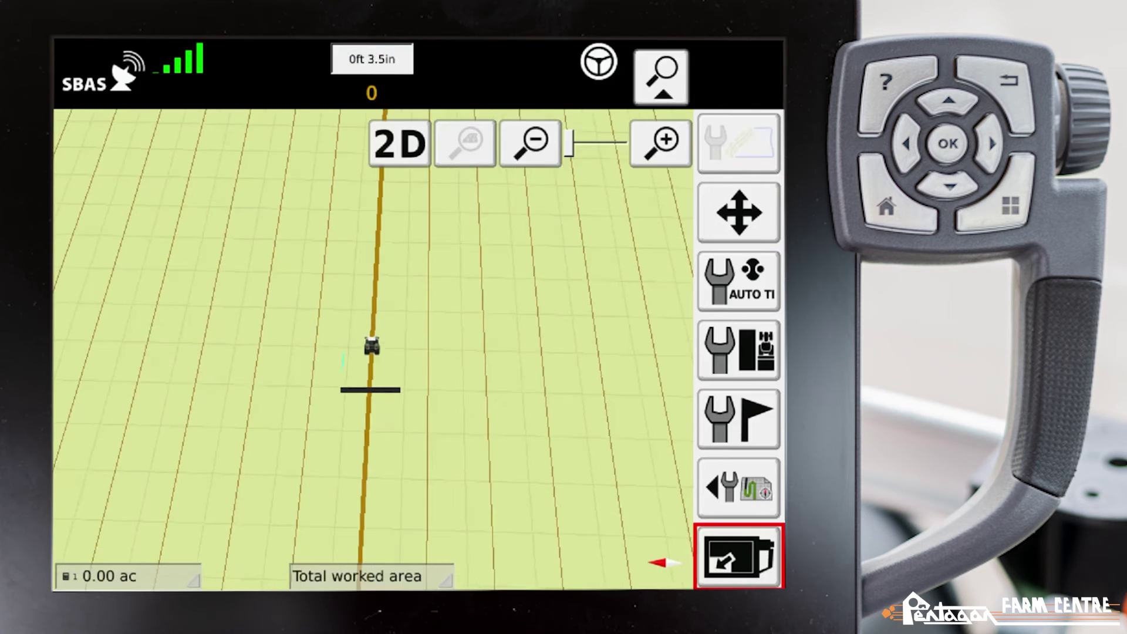
# - Zoom in, switch the map from 3D to 2D, then zoom out four steps to show the outline
pyautogui.click(661, 144)
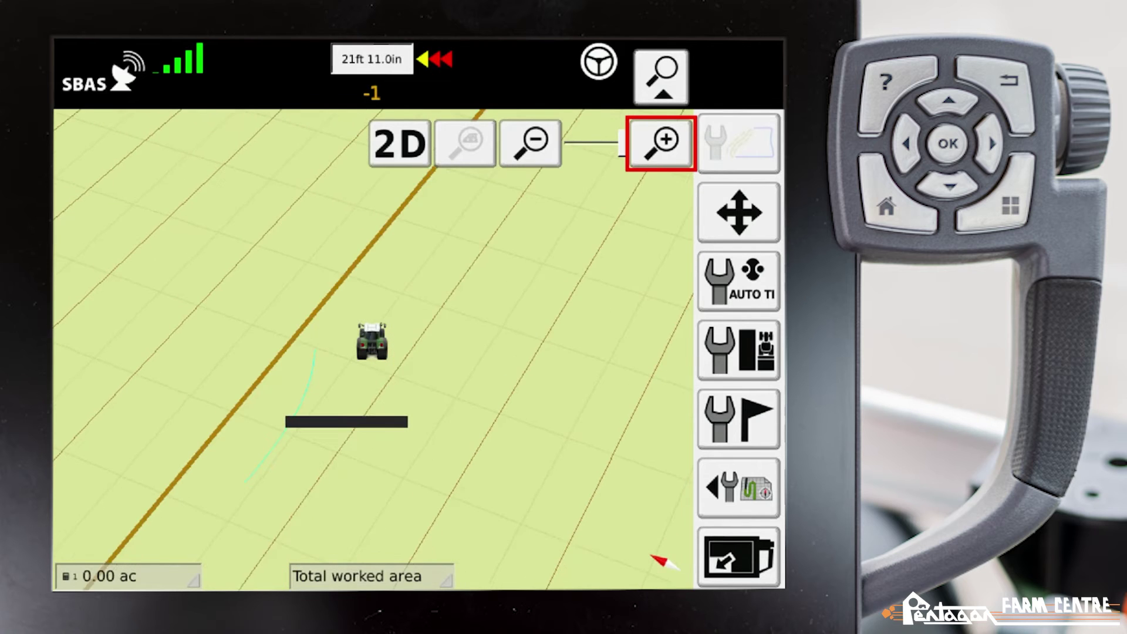
pyautogui.click(400, 144)
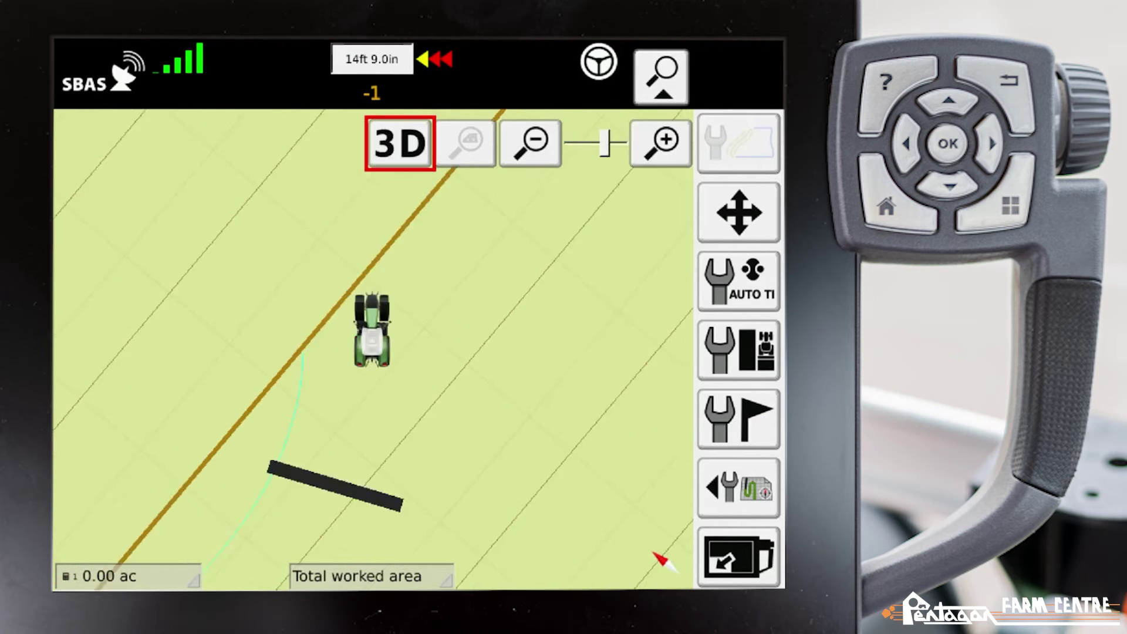
pyautogui.click(529, 143)
pyautogui.click(530, 144)
pyautogui.click(530, 143)
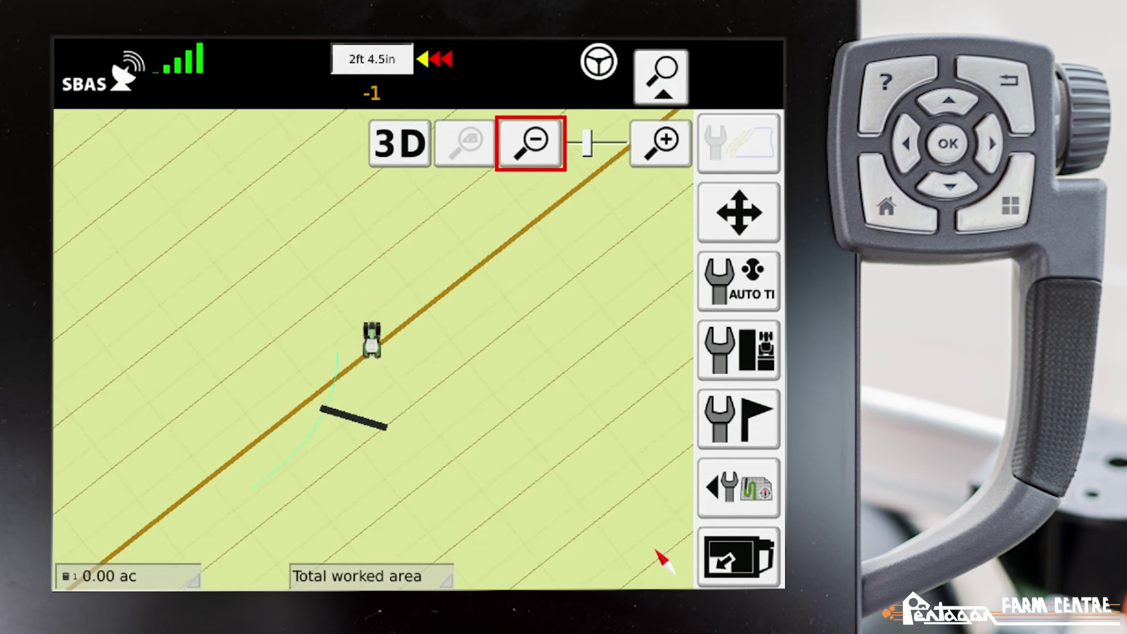
pyautogui.click(530, 143)
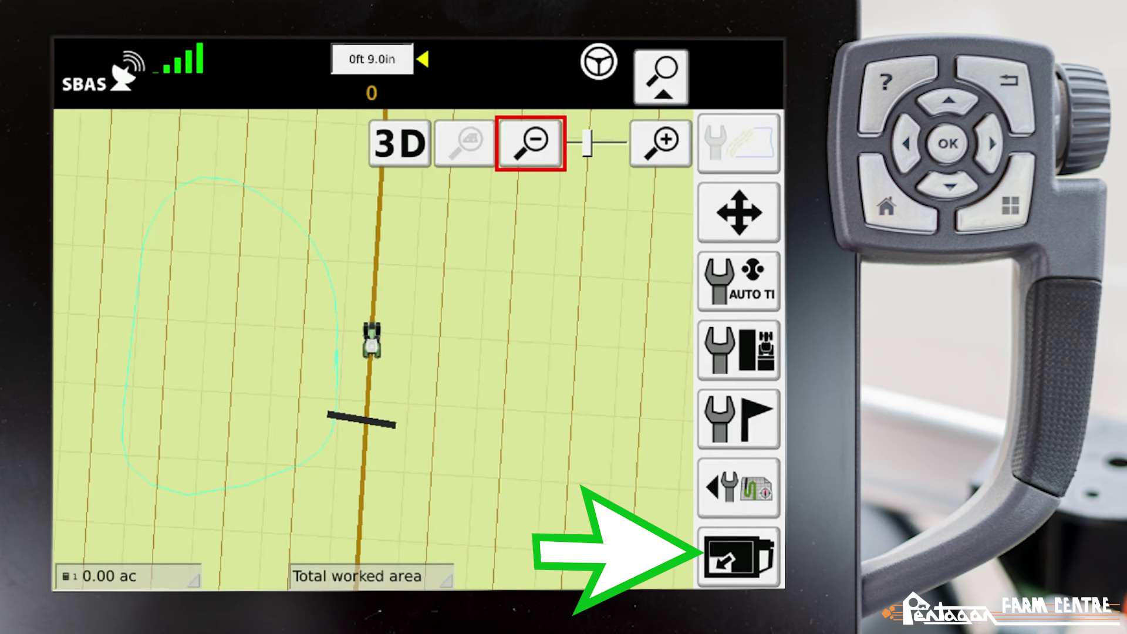
# - Return to the split view and stop recording the obstacle outline
pyautogui.click(739, 556)
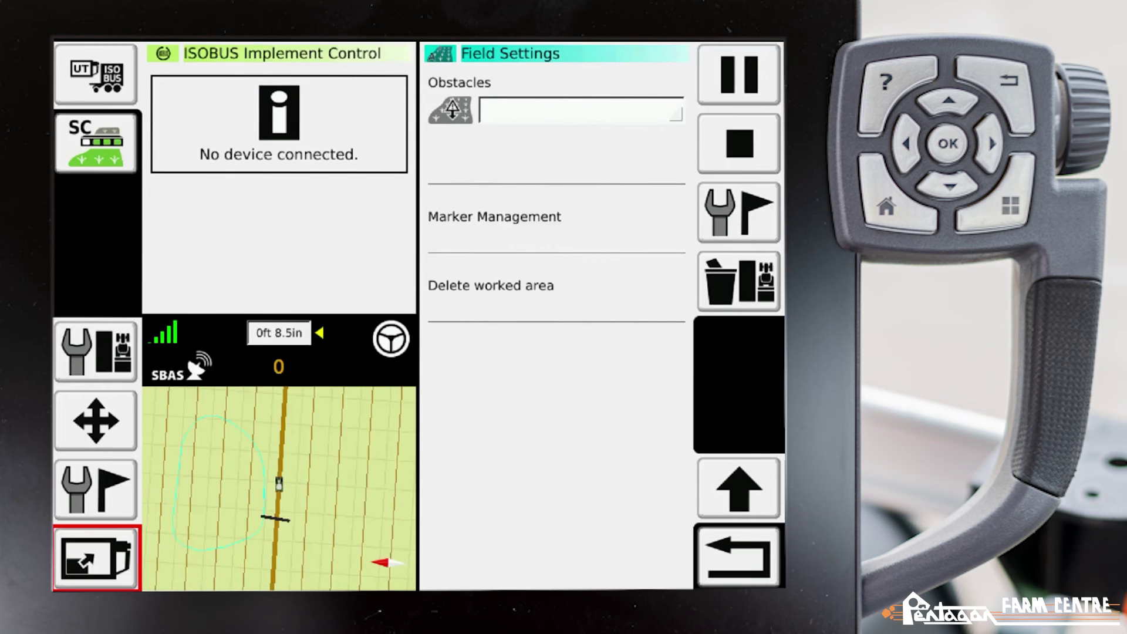
pyautogui.press('Right')
pyautogui.press('Up')
pyautogui.press('Up')
pyautogui.press('Up')
pyautogui.press('Up')
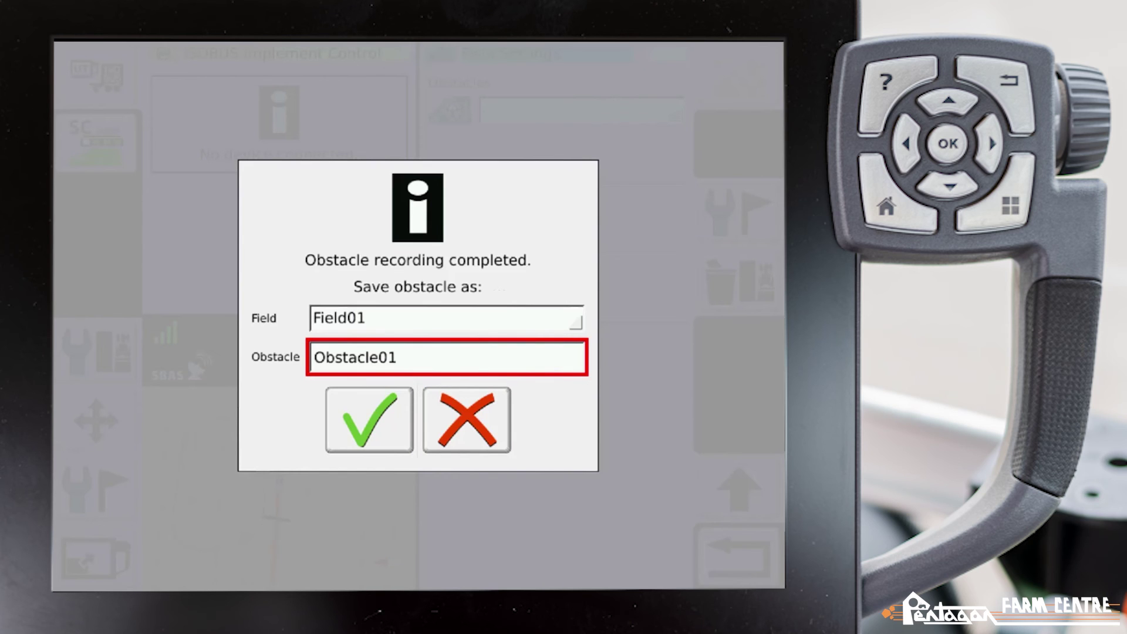
# - Accept the name Obstacle01 and save the area obstacle to Field01
pyautogui.press('Return')
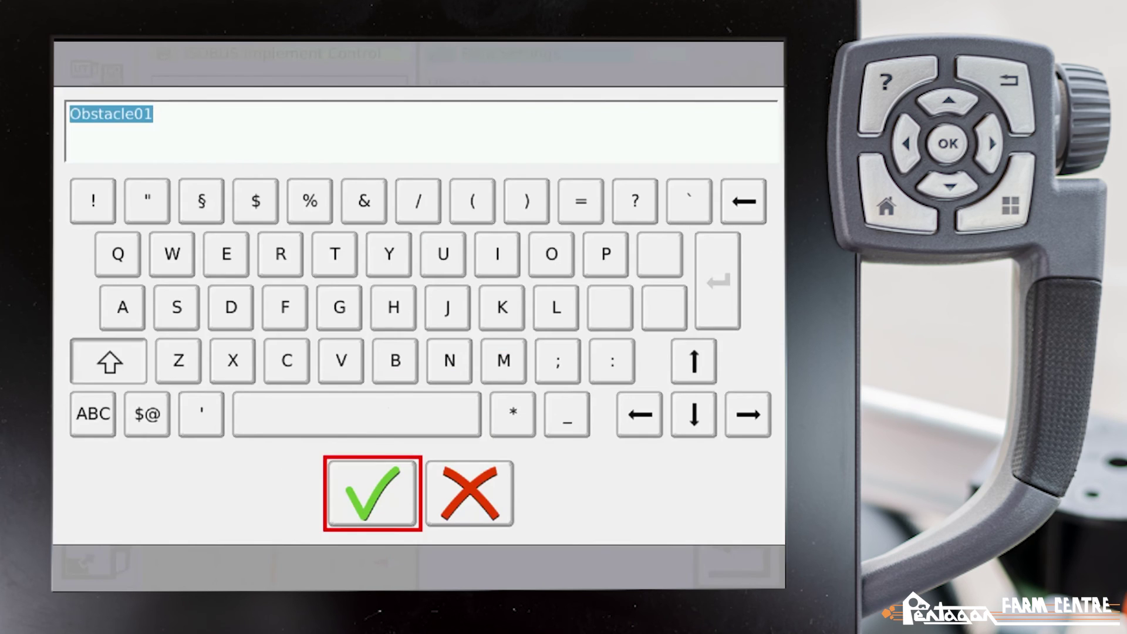
pyautogui.click(372, 494)
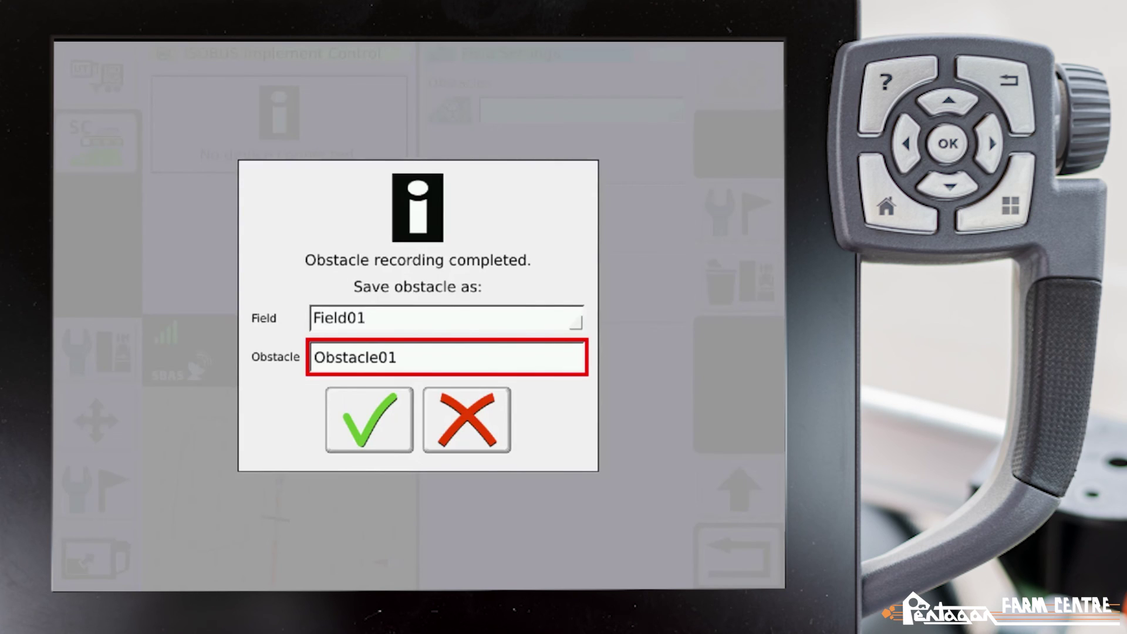
pyautogui.press('Down')
pyautogui.press('Left')
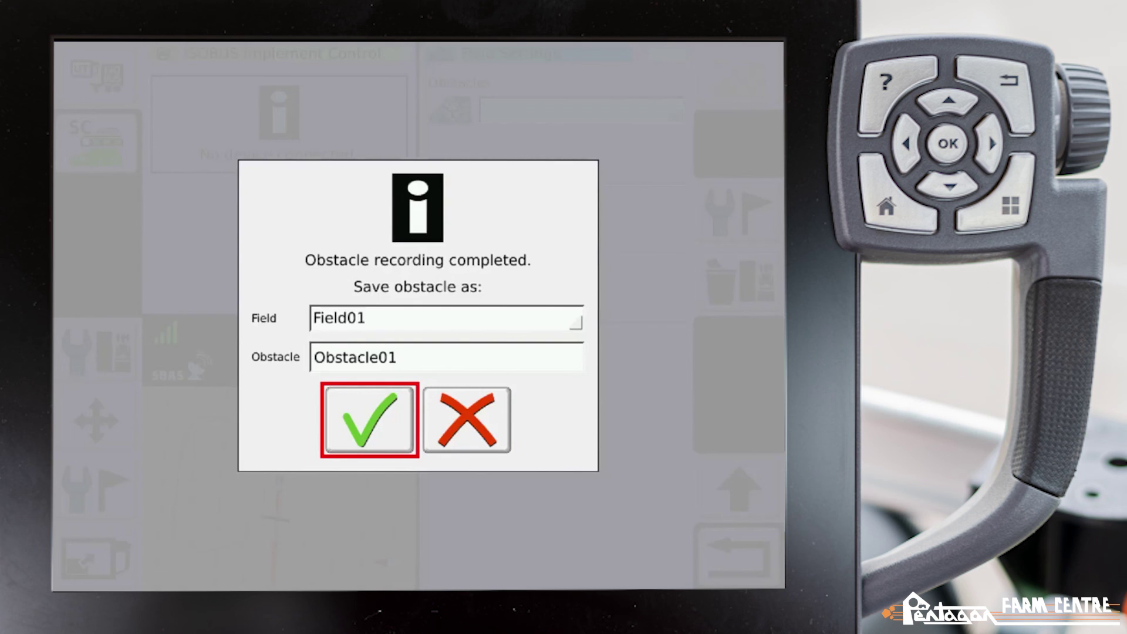
pyautogui.press('Return')
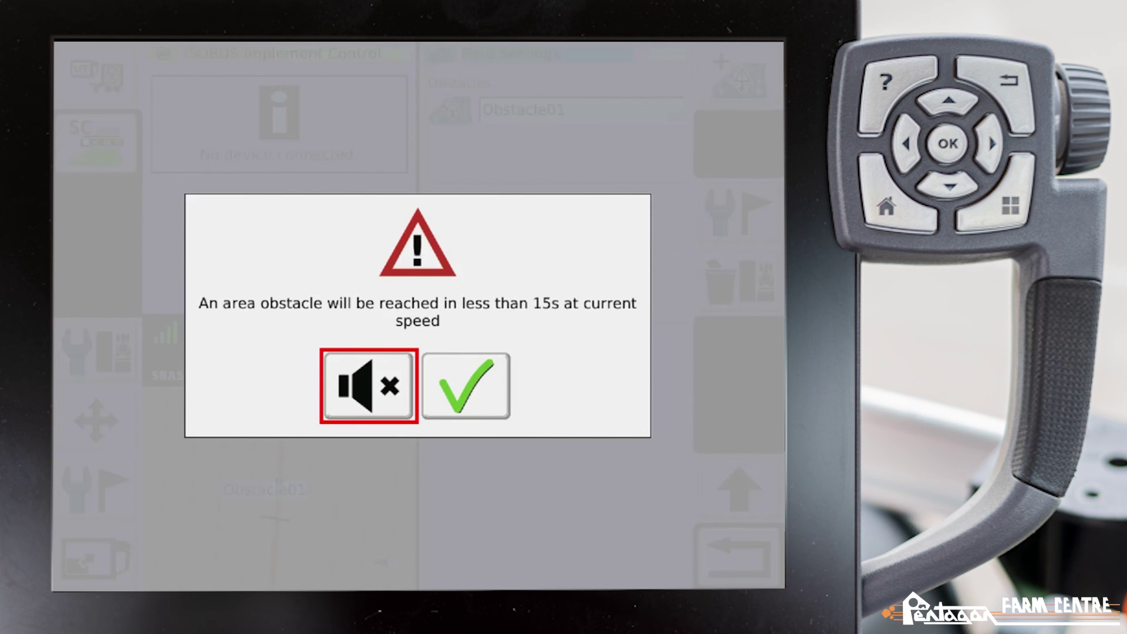
# - Acknowledge the 15s obstacle-proximity warning and show Obstacle01 on the full-screen map
pyautogui.press('Right')
pyautogui.press('Return')
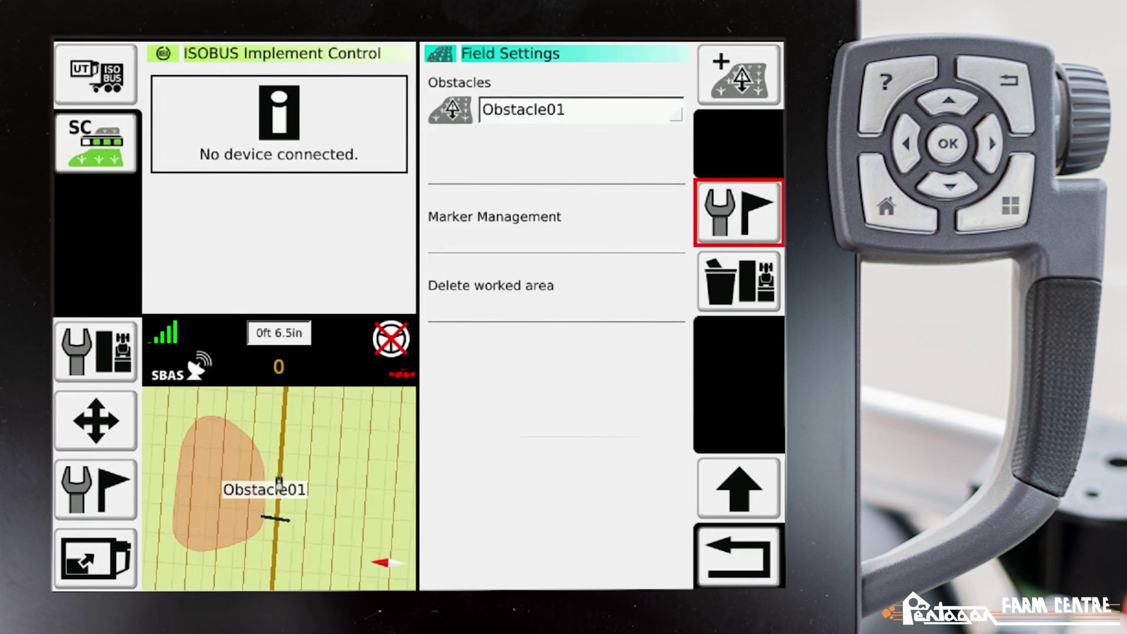
pyautogui.click(96, 558)
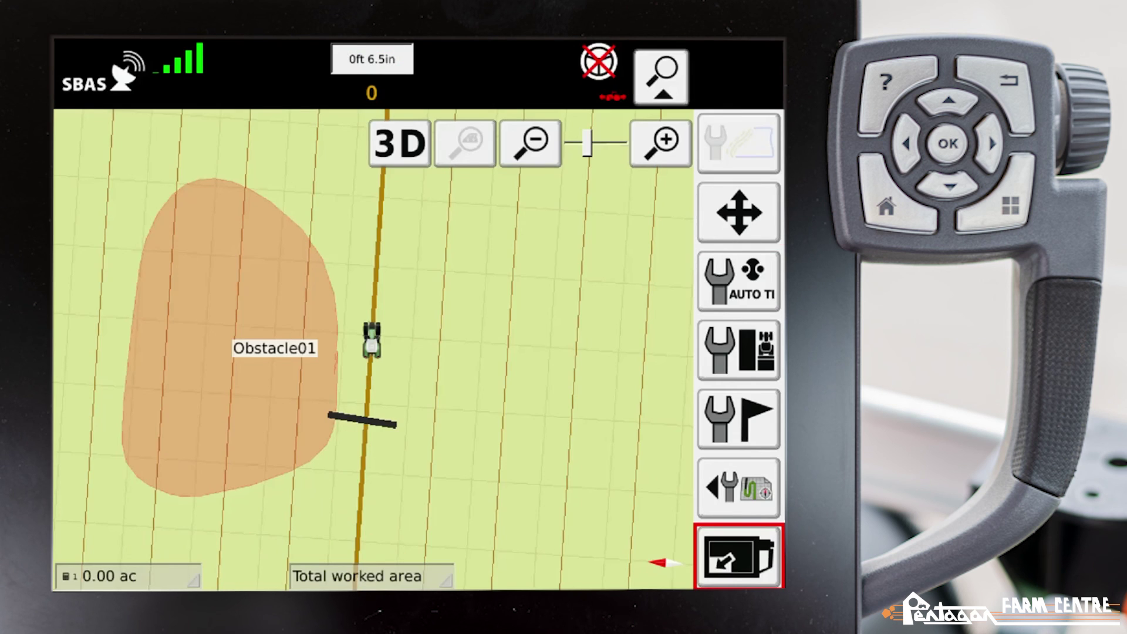